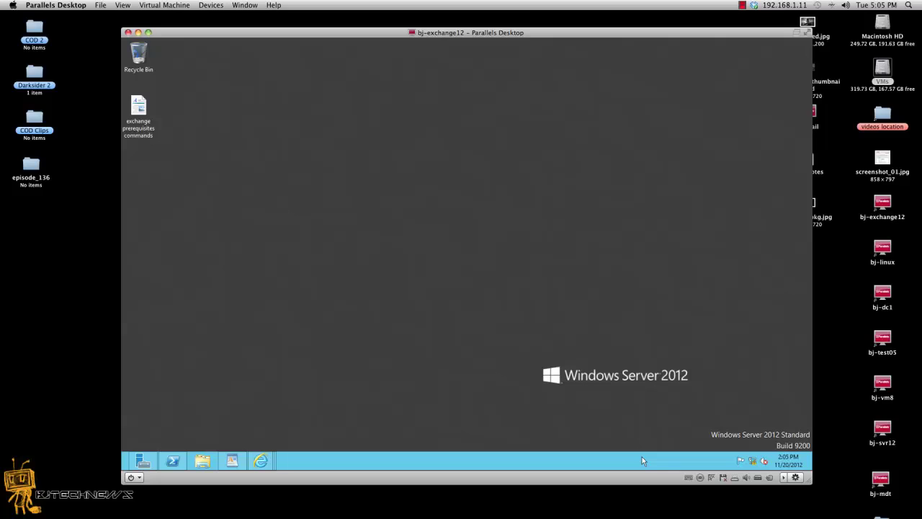
Open the Run dialog and copy the winver command from the exchange prerequisites commands document
left_click(643, 461)
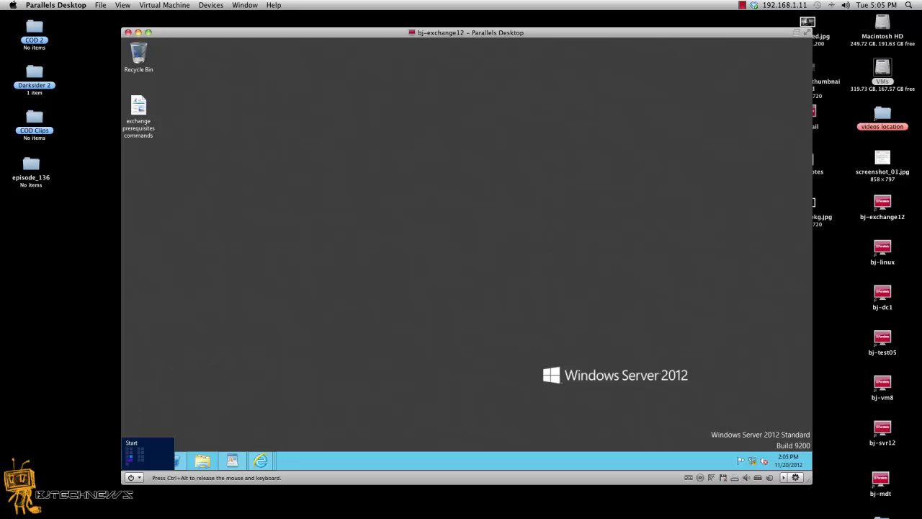
right_click(123, 465)
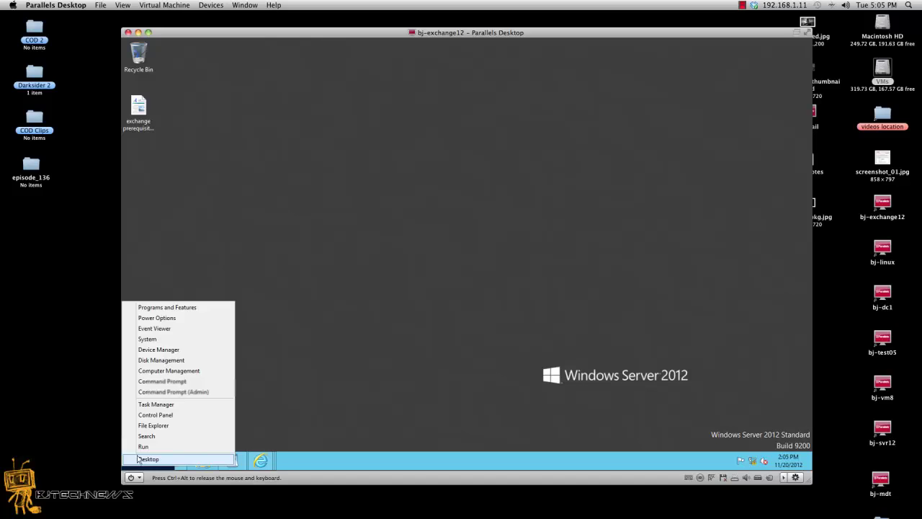
left_click(142, 447)
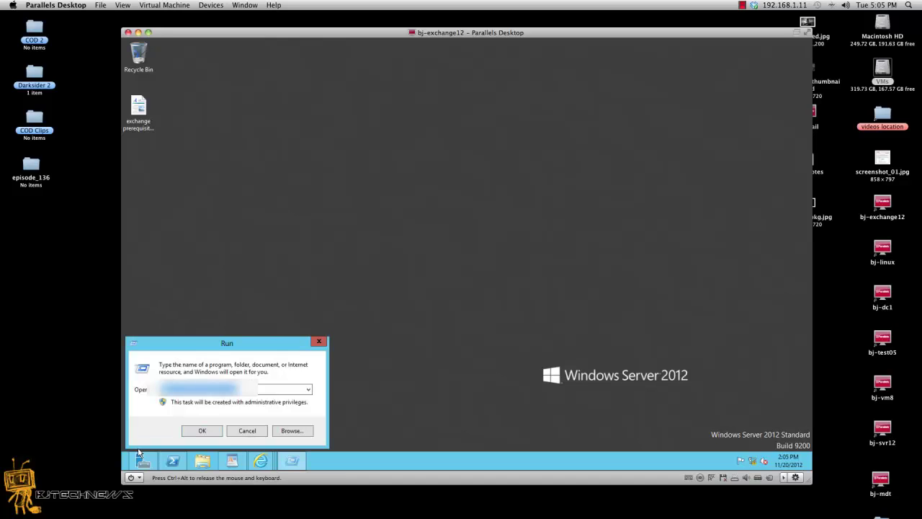
left_click(238, 462)
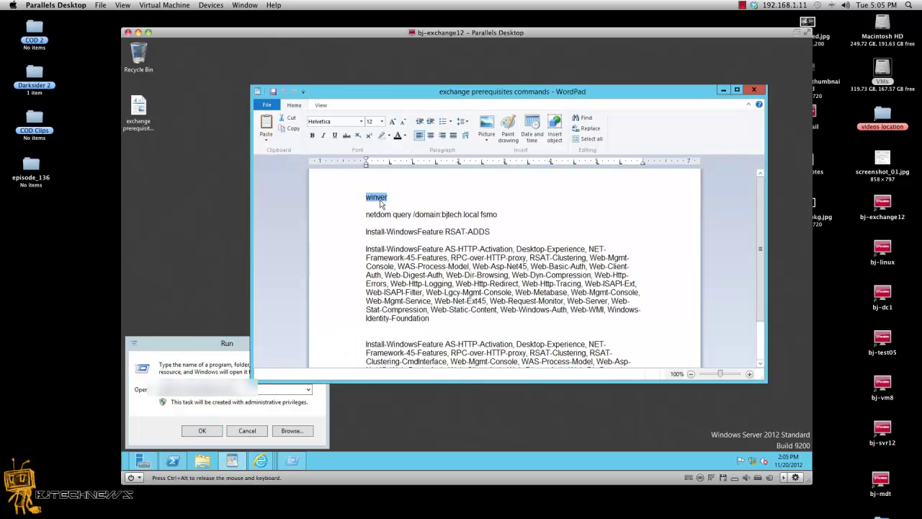
right_click(380, 198)
left_click(401, 214)
Run the copied winver command to check the Windows version and build, and close the version information
left_click(208, 400)
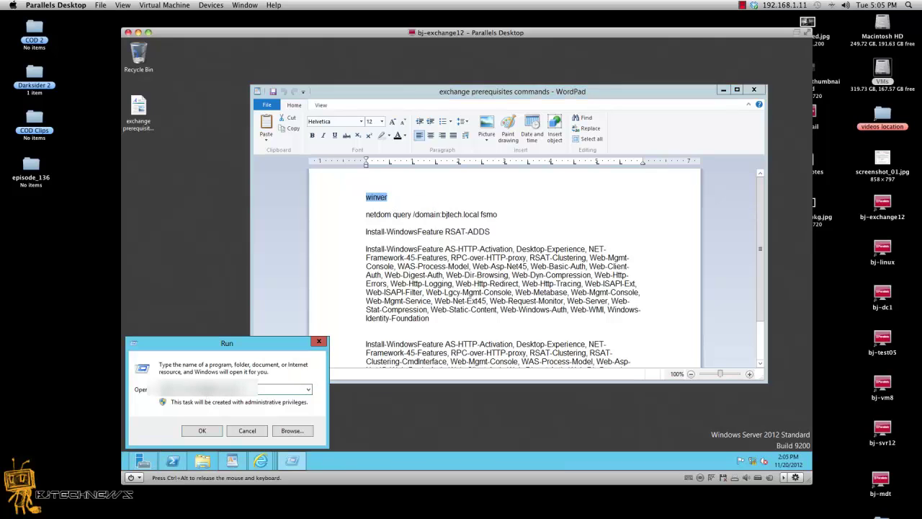
left_click_drag(237, 389, 162, 399)
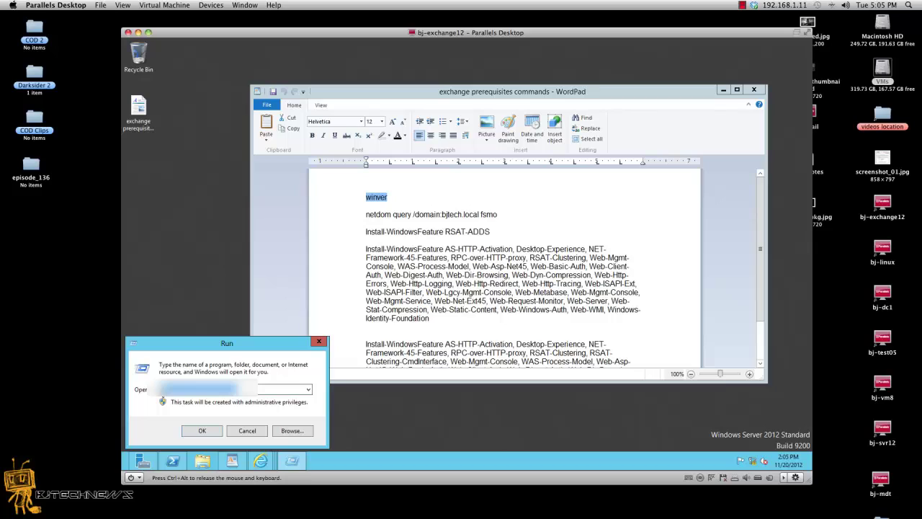
key("ctrl+v")
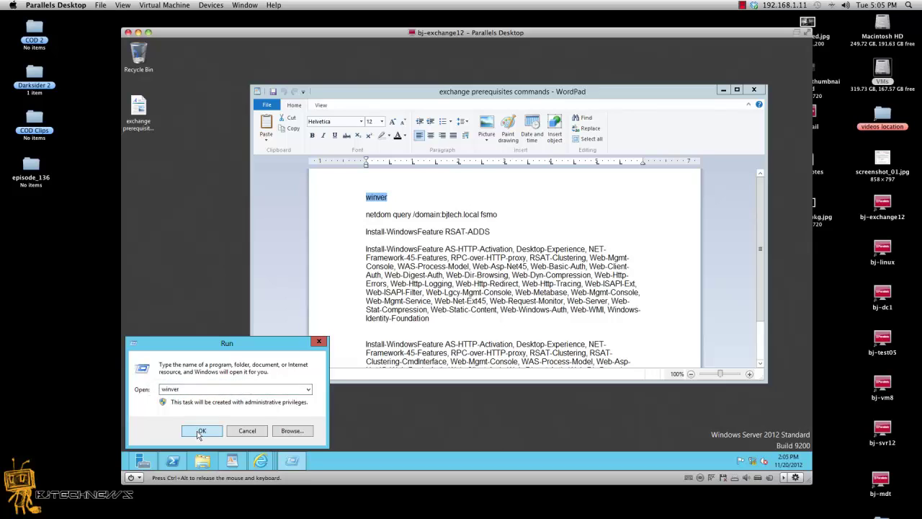
left_click(200, 431)
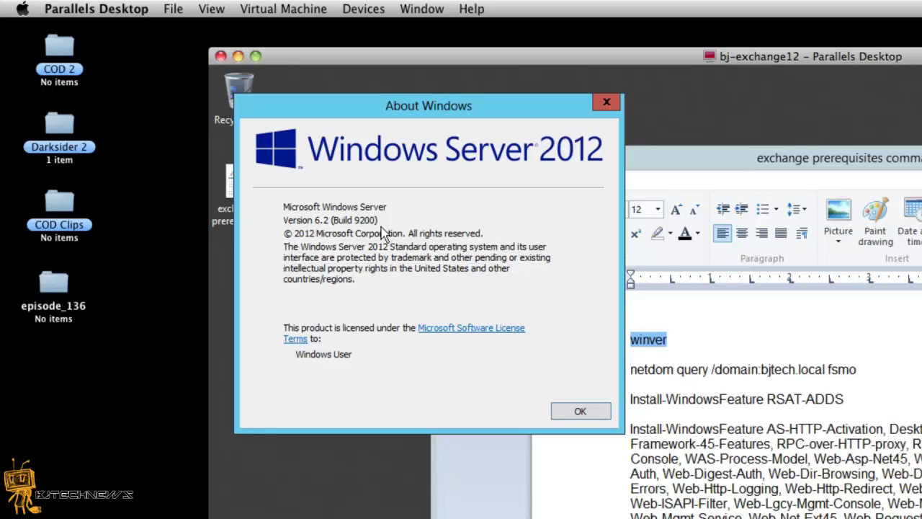
left_click(595, 412)
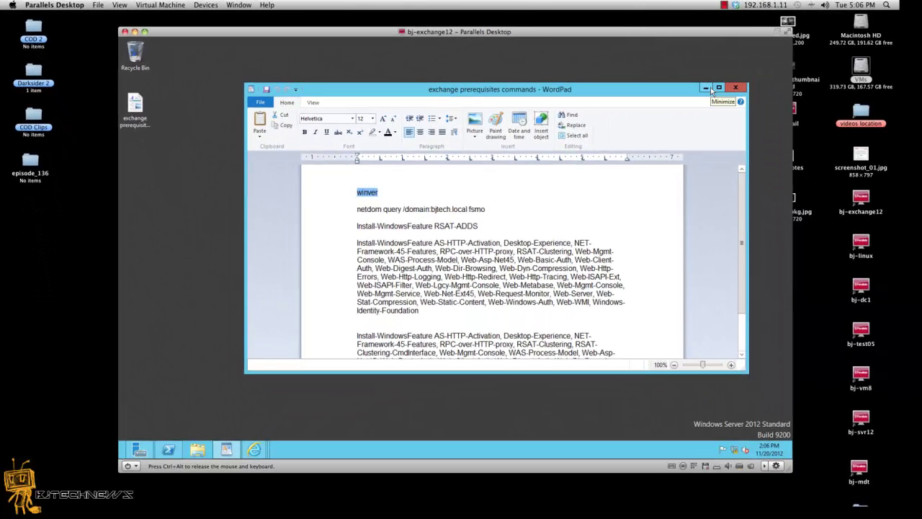
Minimize the commands document, view the AD DS role in Server Manager, and minimize Server Manager
left_click(705, 88)
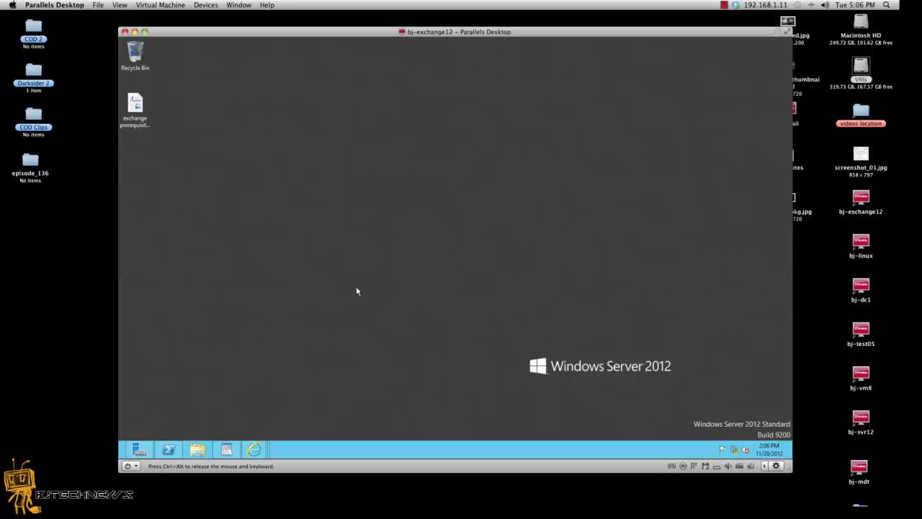
left_click(138, 449)
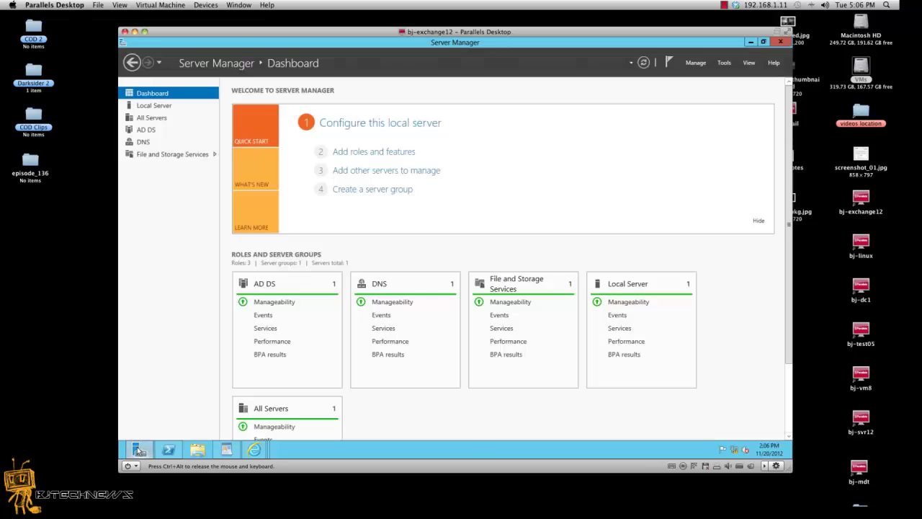
left_click(145, 131)
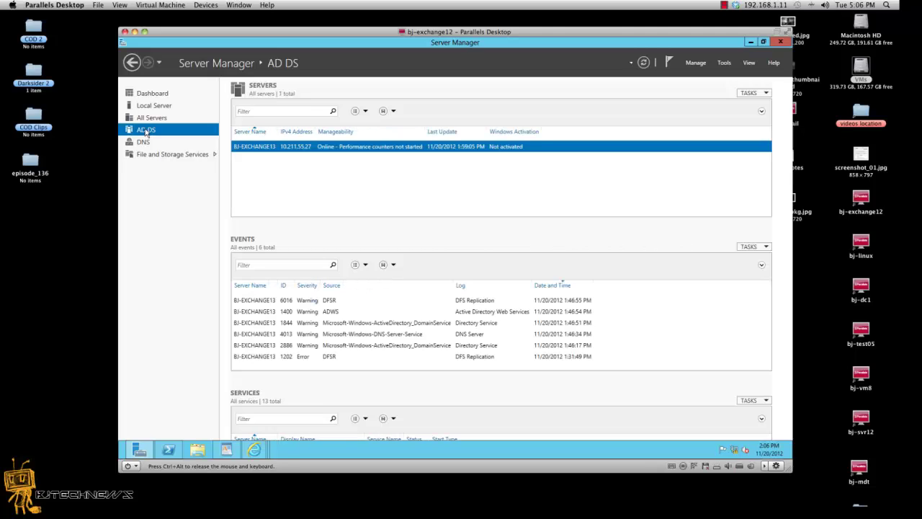
left_click(750, 42)
Check the forest functional level of bjtech.local in Active Directory Domains and Trusts, and close the console
mouse_move(127, 451)
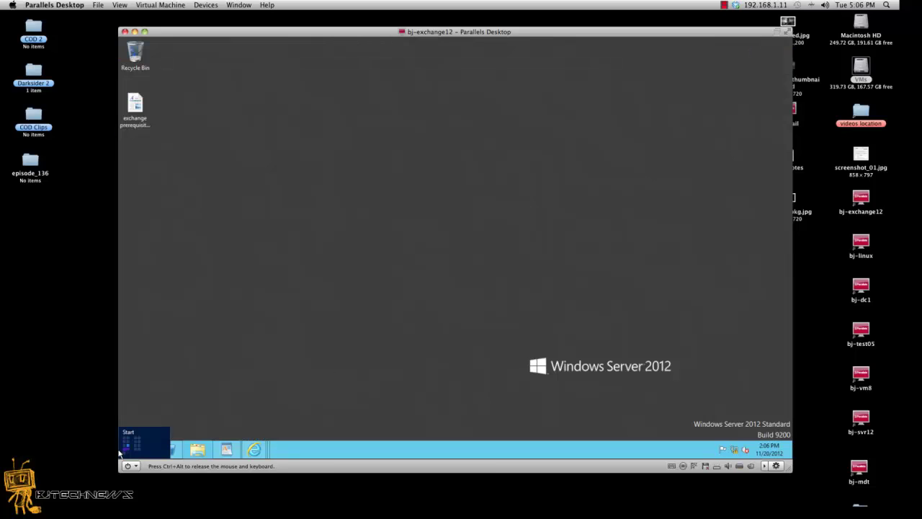
left_click(127, 451)
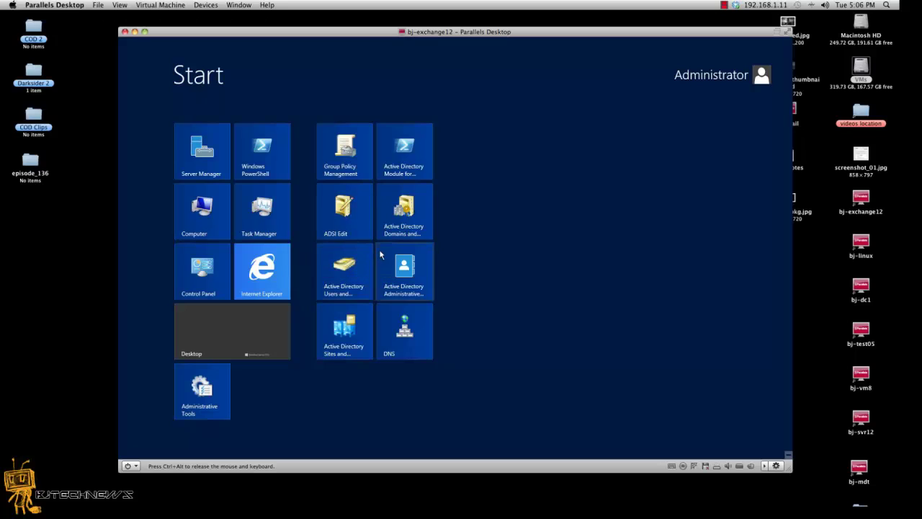
left_click(398, 236)
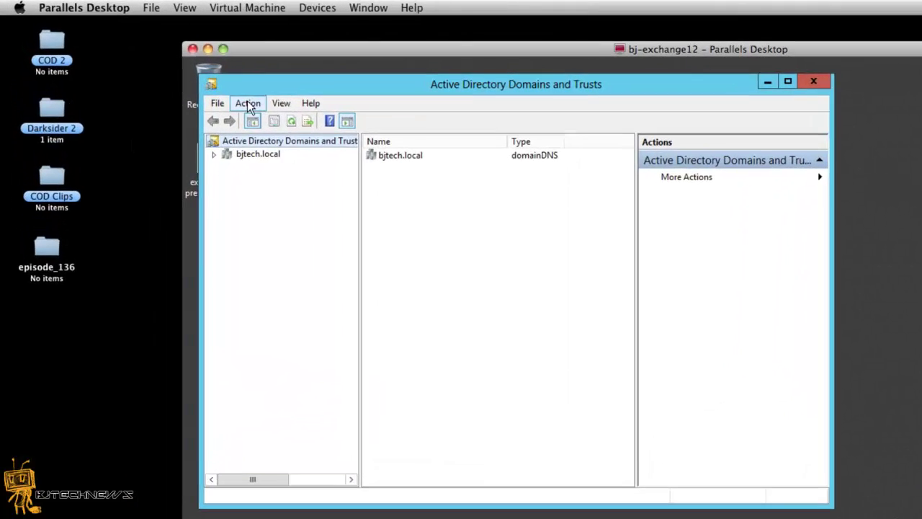
left_click(248, 105)
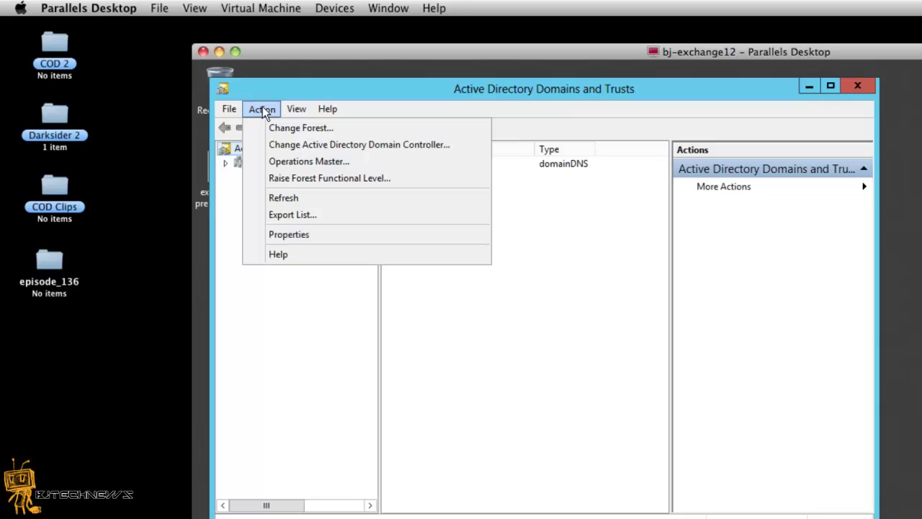
left_click(278, 177)
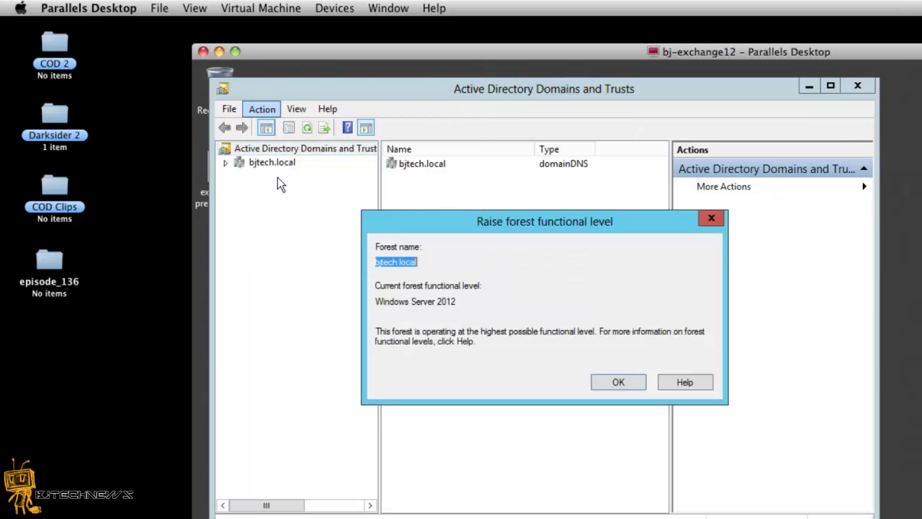
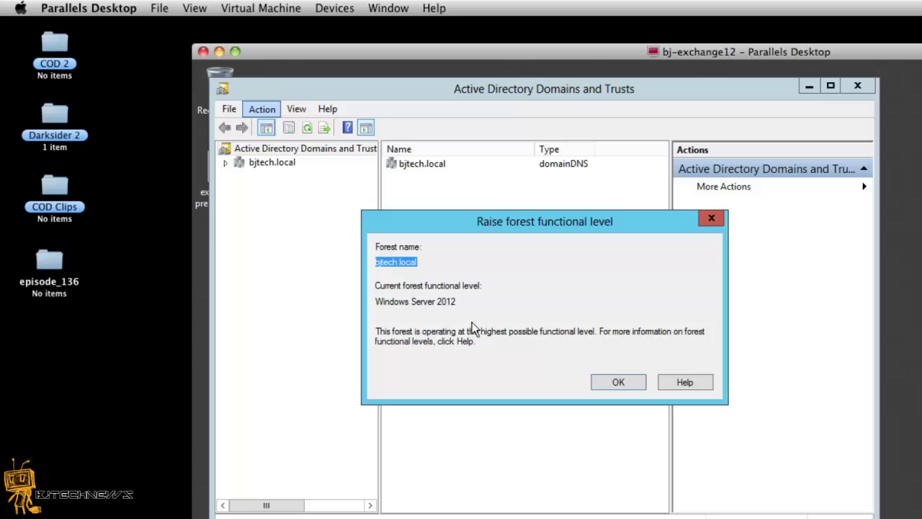
left_click(598, 384)
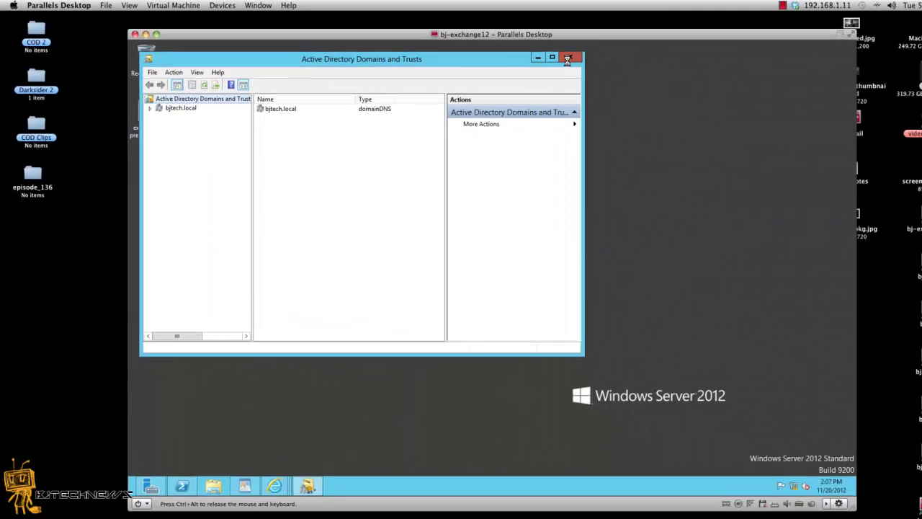
left_click(567, 58)
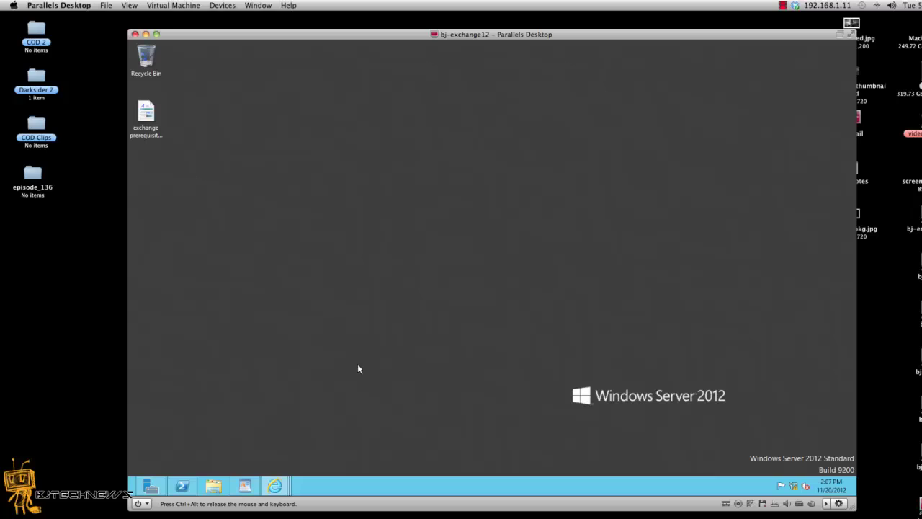
Copy the command "netdom query /domain:bjtech.local fsmo" from the exchange prerequisites commands document
left_click(245, 485)
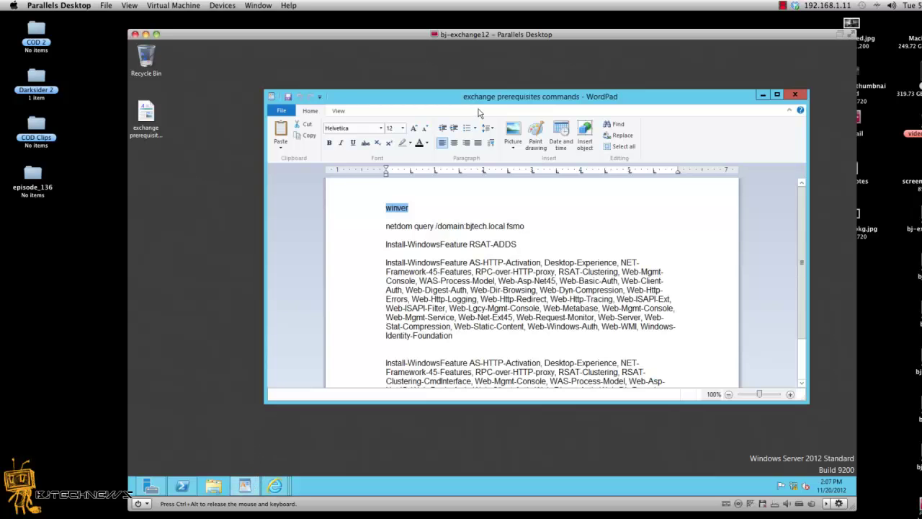
left_click_drag(522, 228, 400, 229)
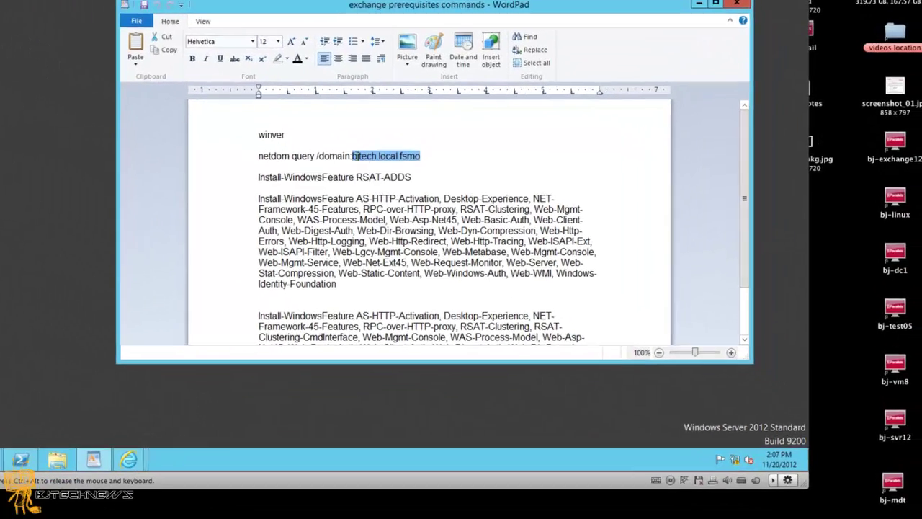
right_click(180, 106)
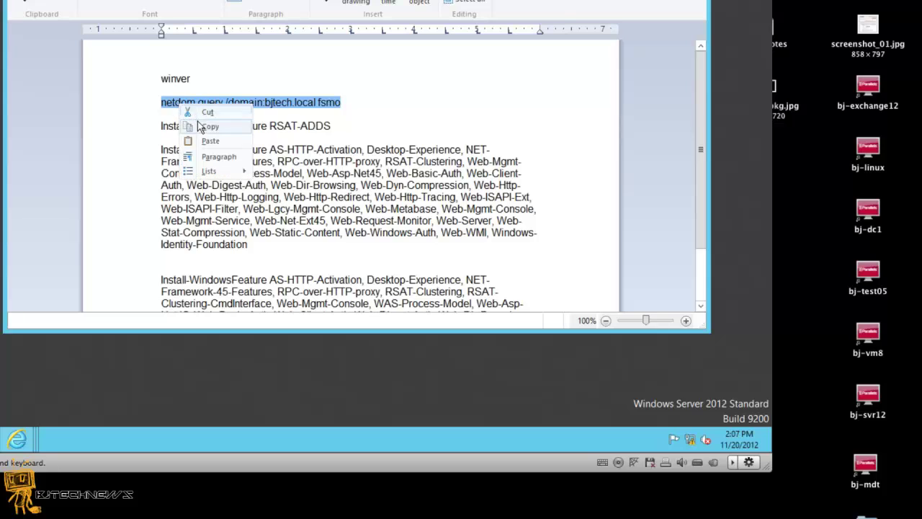
left_click(199, 124)
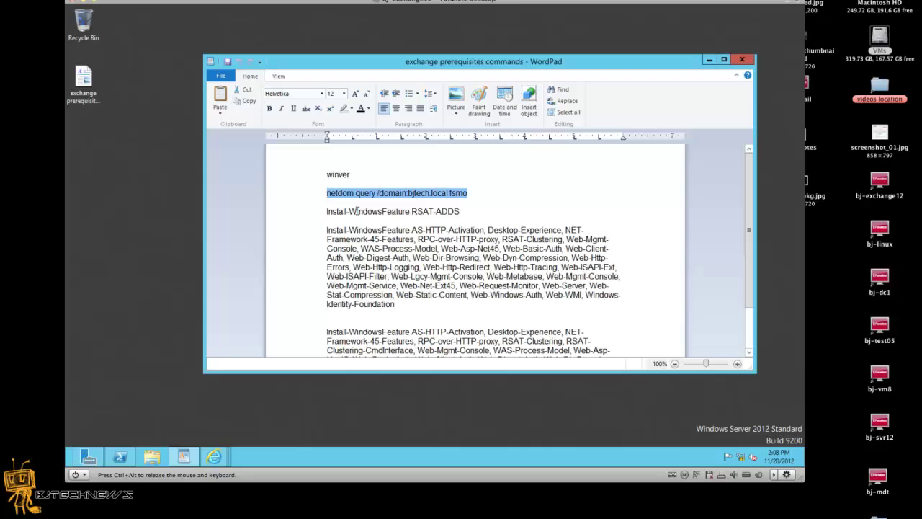
right_click(365, 195)
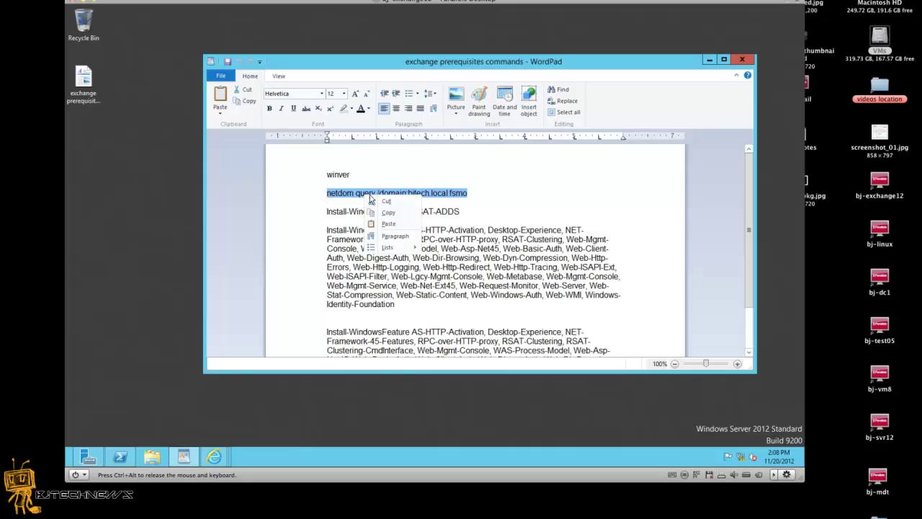
left_click(387, 213)
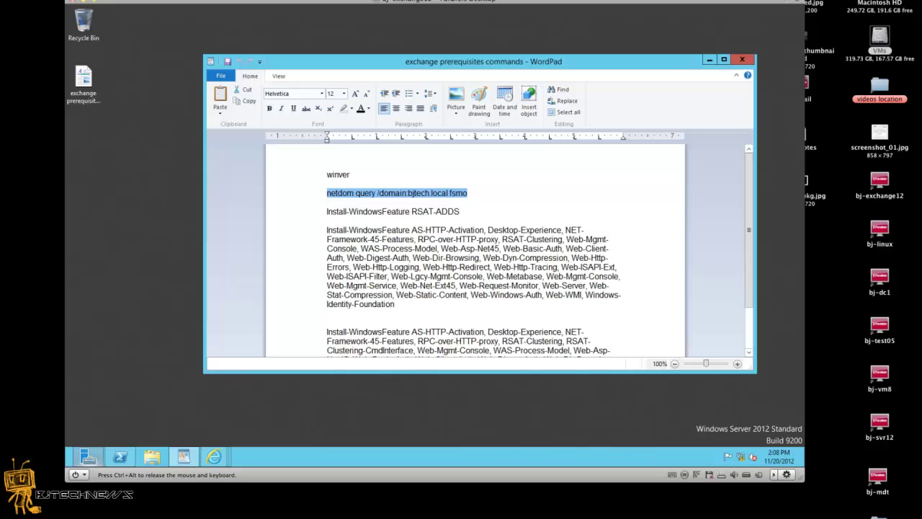
Run the copied netdom query in Windows PowerShell to list the FSMO role holders of bjtech.local
left_click(108, 463)
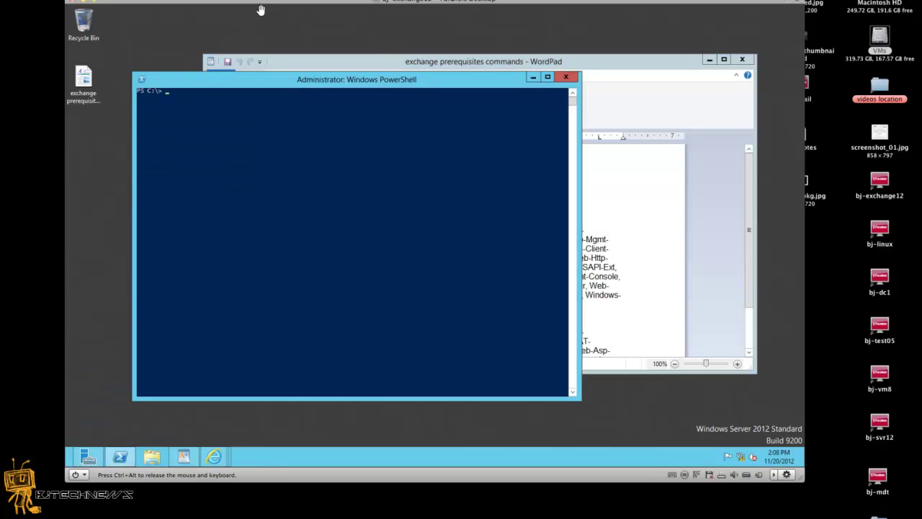
right_click(197, 101)
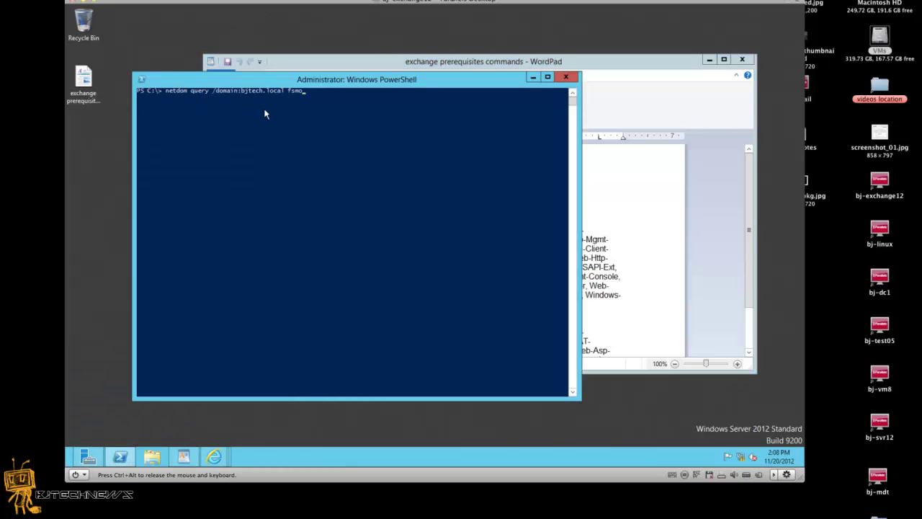
key("Return")
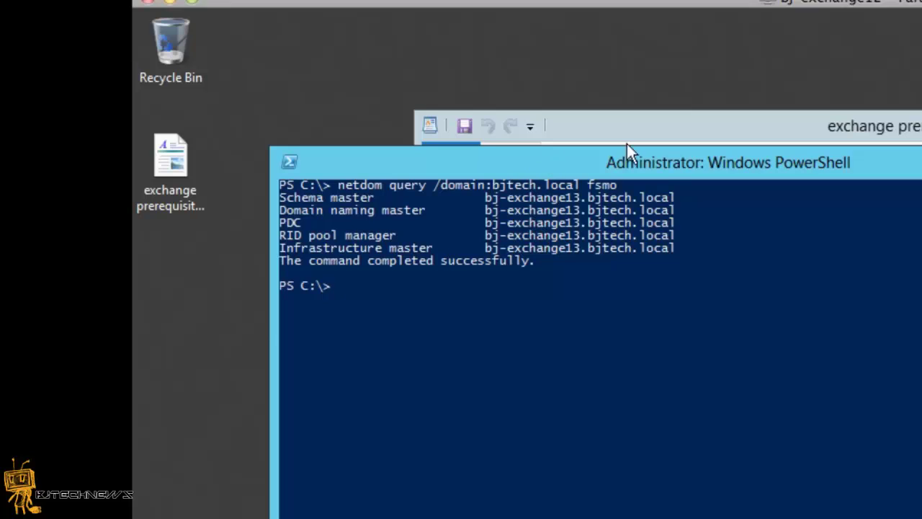
Put the PowerShell window away and display the Local Server properties in Server Manager
key("super+Down")
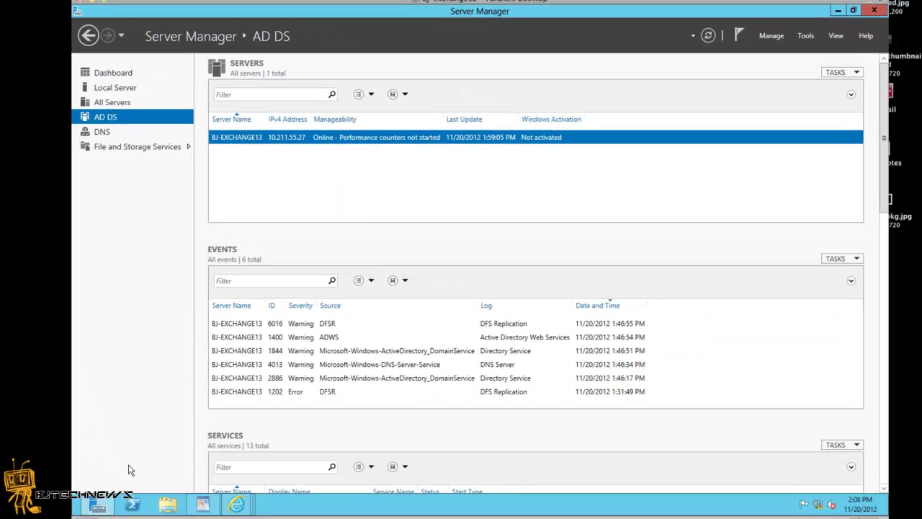
left_click(132, 91)
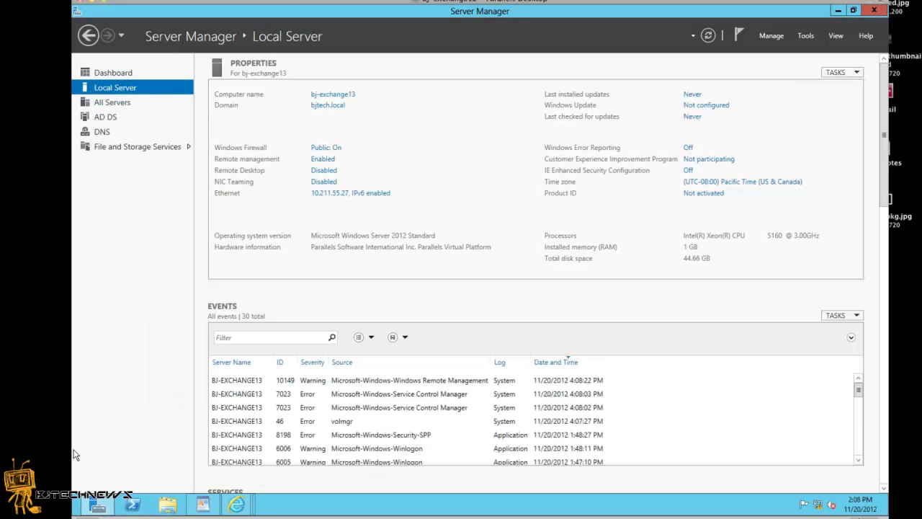
Prepare a PowerShell session at the drive root with a cleared screen using cd\ and cls, and minimize its window
left_click(132, 506)
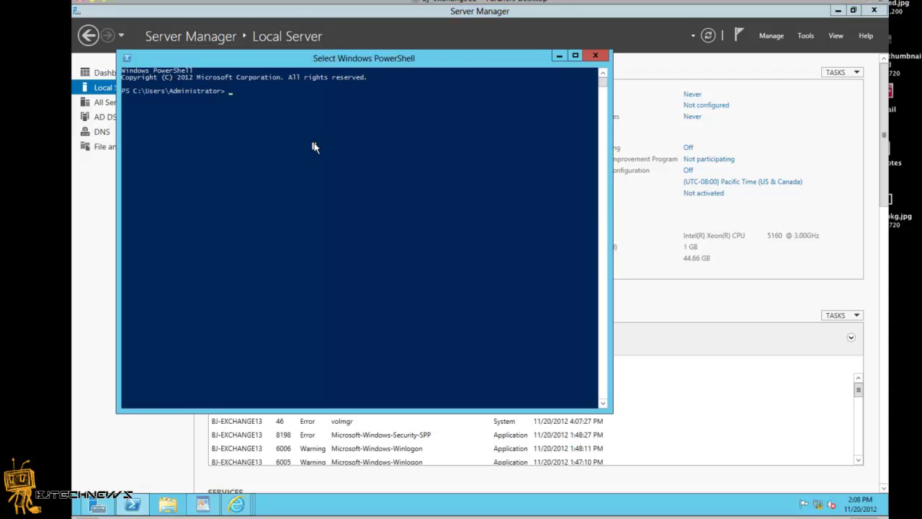
type("cd\\")
key("Return")
type("cls")
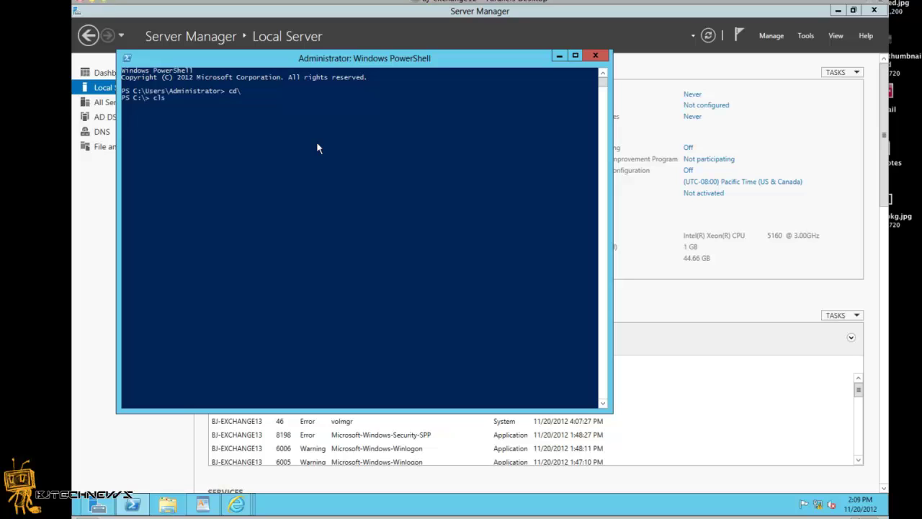
key("Return")
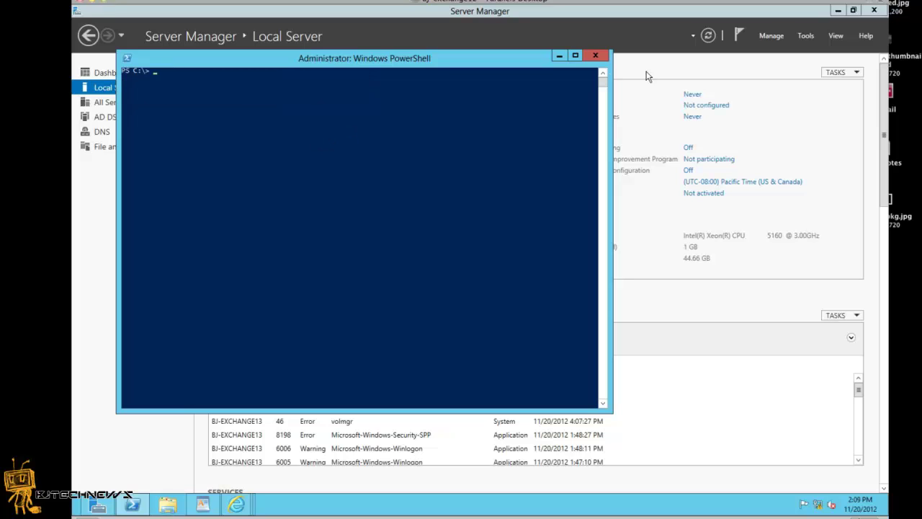
left_click(560, 56)
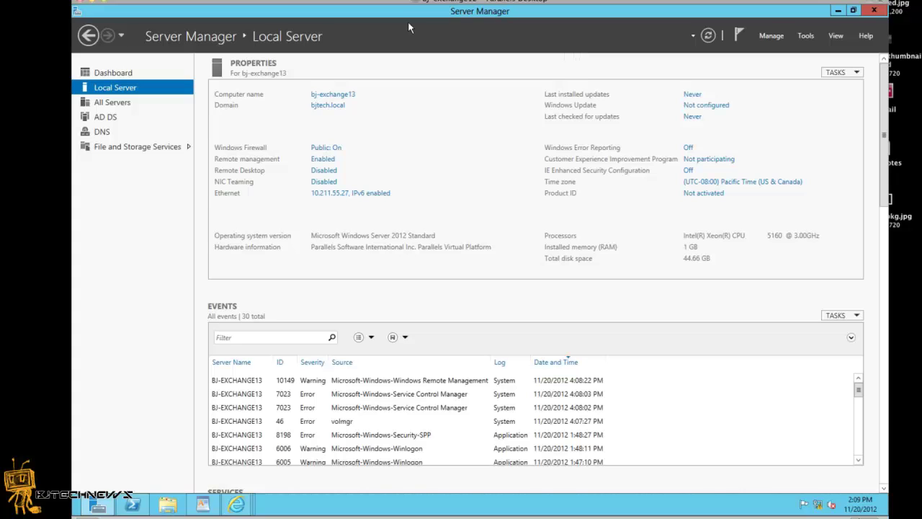
Review the Add Roles and Features wizard for a role-based installation up to the feature selection, and cancel it without installing anything
left_click(103, 74)
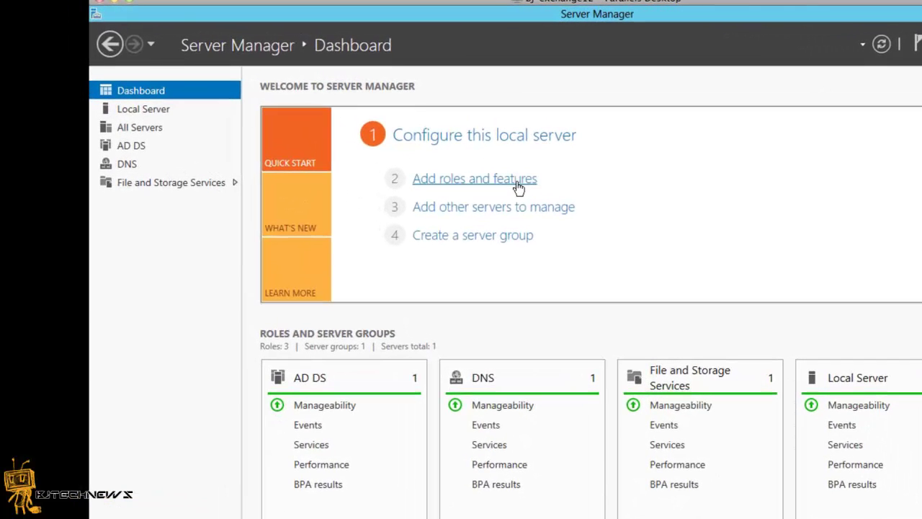
left_click(517, 183)
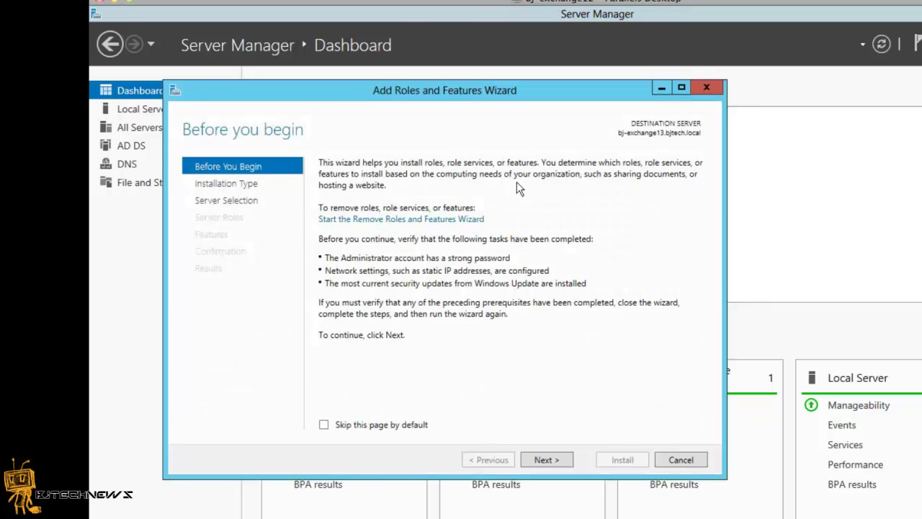
left_click(553, 462)
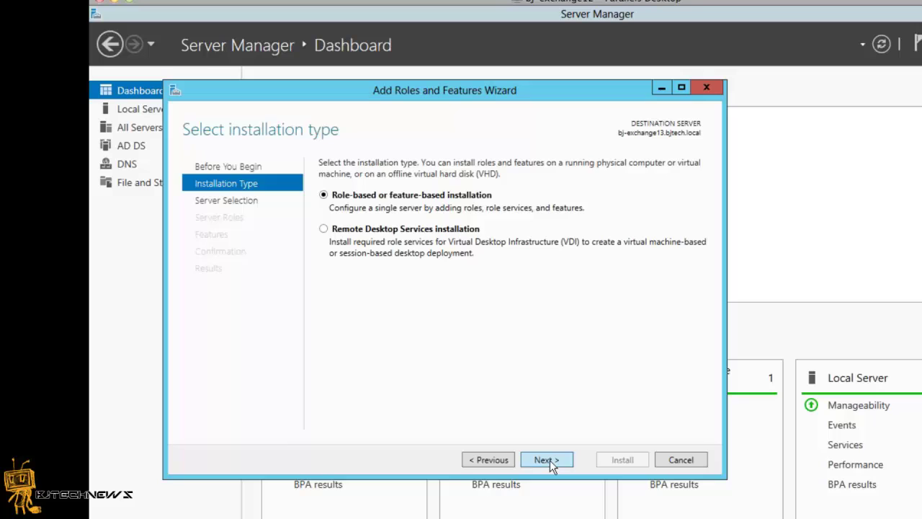
left_click(549, 459)
left_click(548, 460)
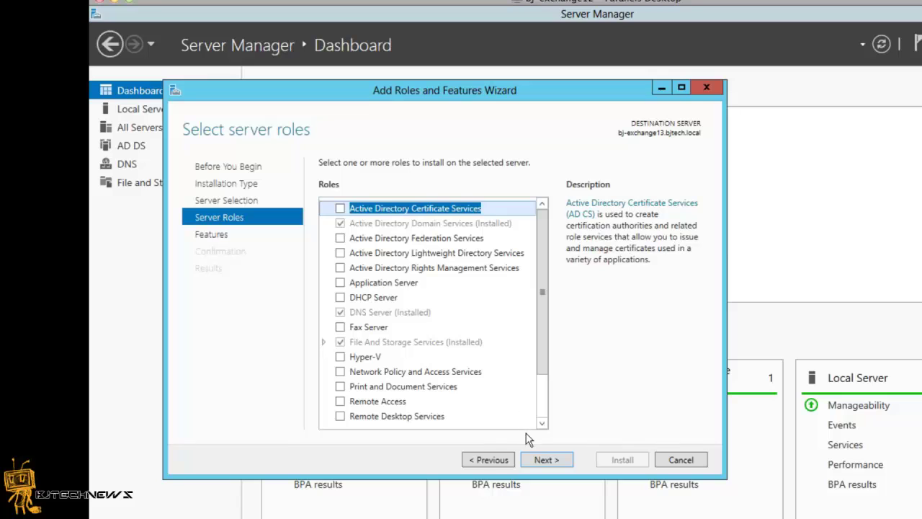
left_click(537, 461)
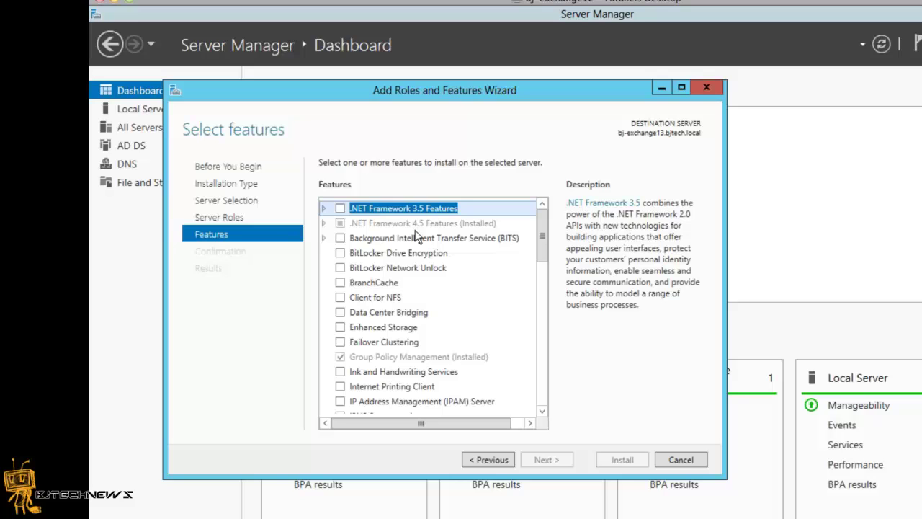
left_click(679, 460)
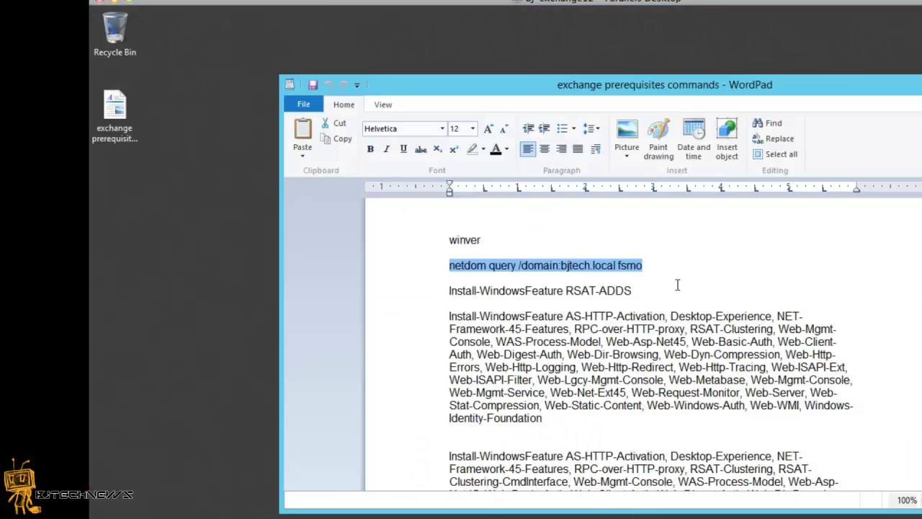
Copy "Install-WindowsFeature RSAT-ADDS" from the exchange prerequisites commands document and run it in Windows PowerShell
left_click(649, 290)
left_click_drag(649, 290, 447, 291)
right_click(461, 292)
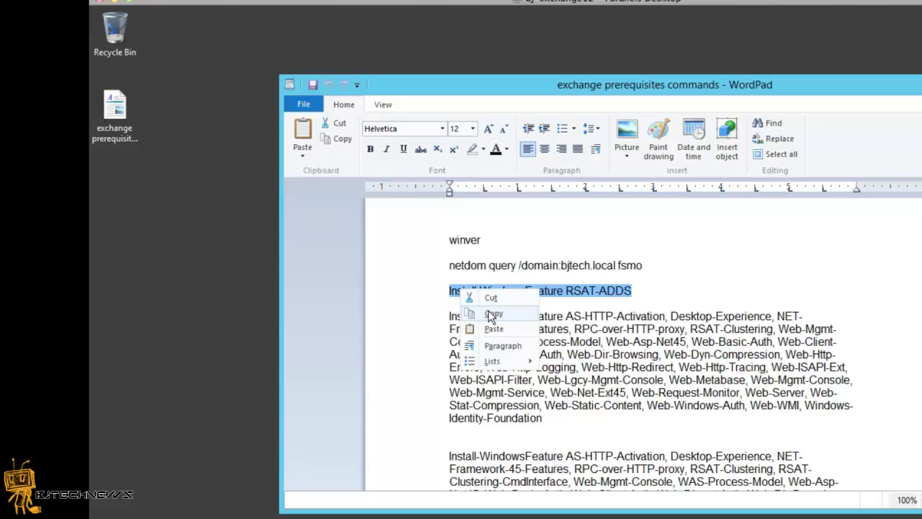
left_click(492, 311)
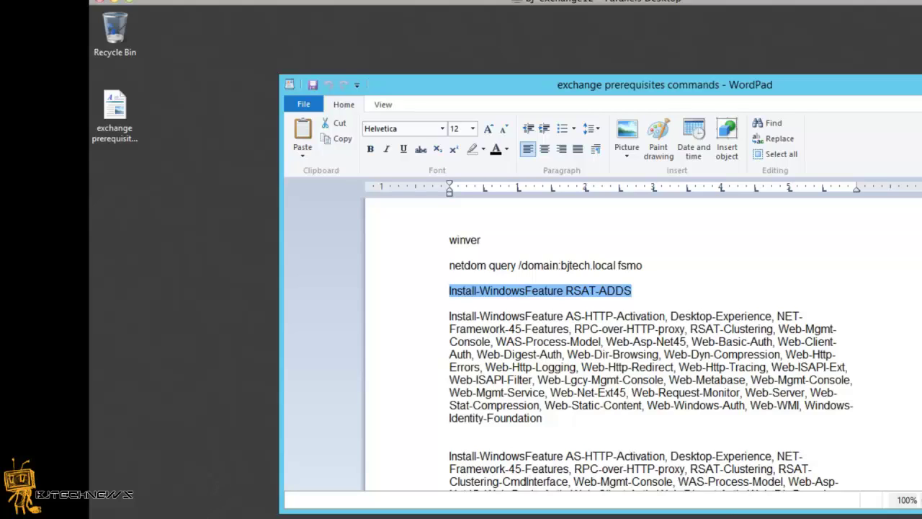
mouse_move(172, 517)
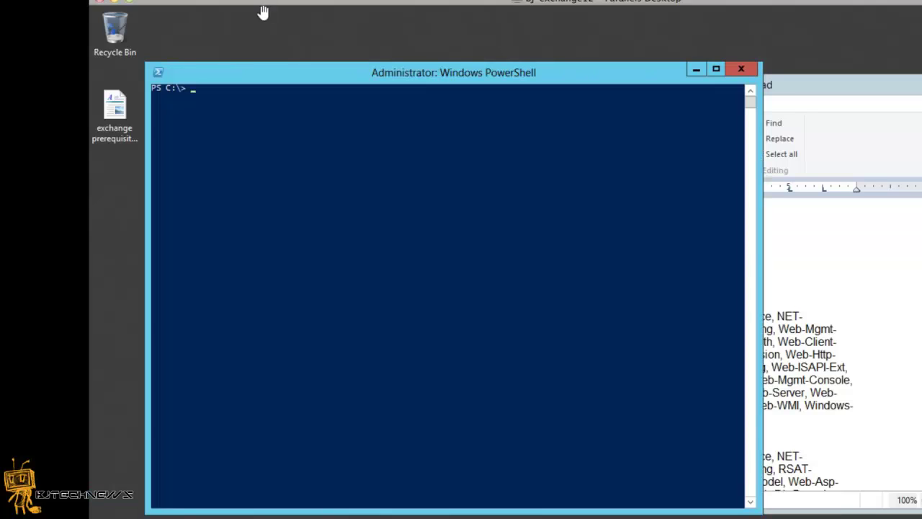
right_click(258, 103)
key("Return")
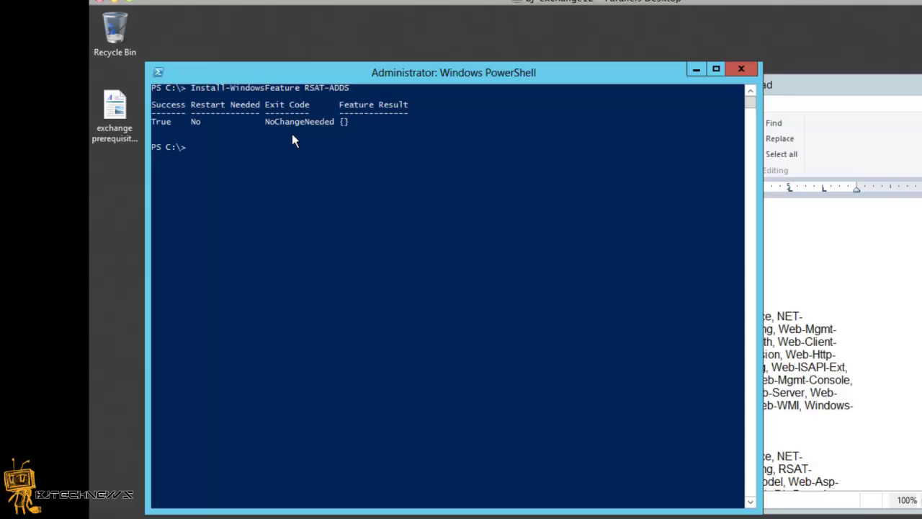
Highlight the two long Install-WindowsFeature AS-HTTP-Activation commands in the exchange prerequisites document one after the other, ending with the upper one
left_click(792, 350)
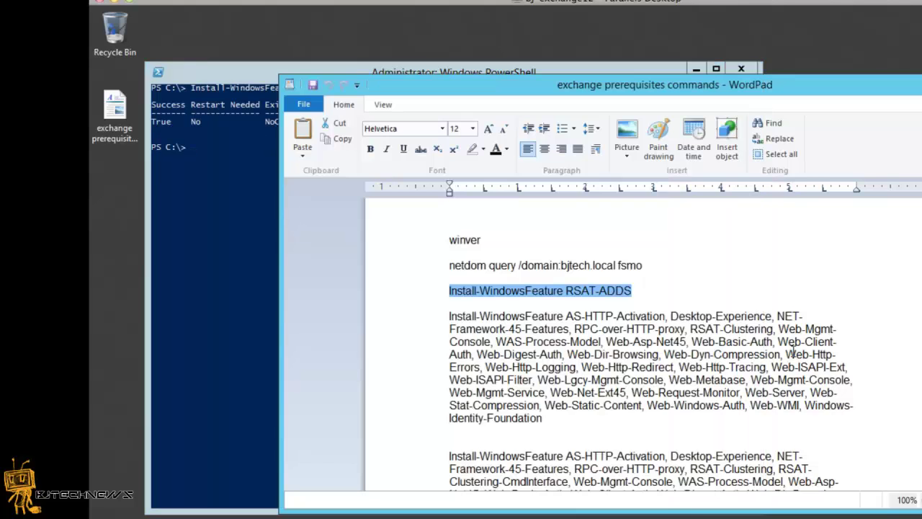
scroll(792, 353, "down", 2)
left_click_drag(725, 484, 457, 382)
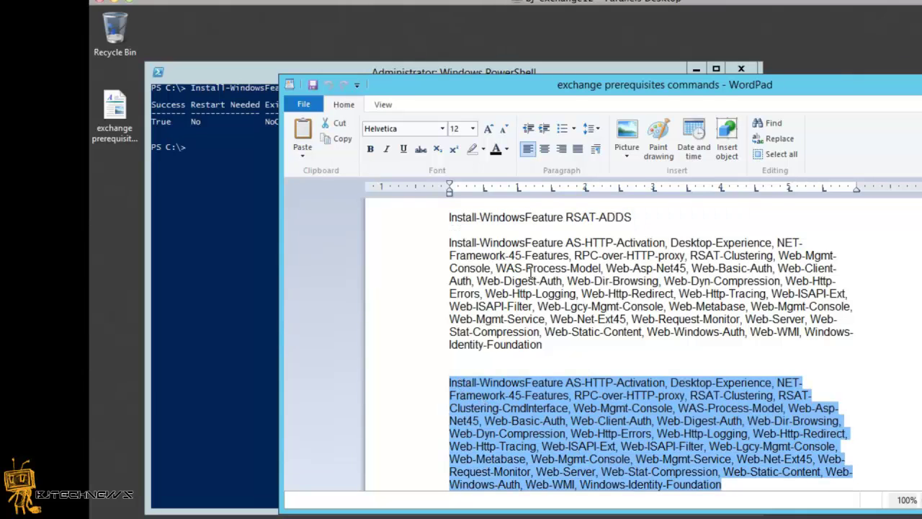
left_click_drag(543, 346, 454, 247)
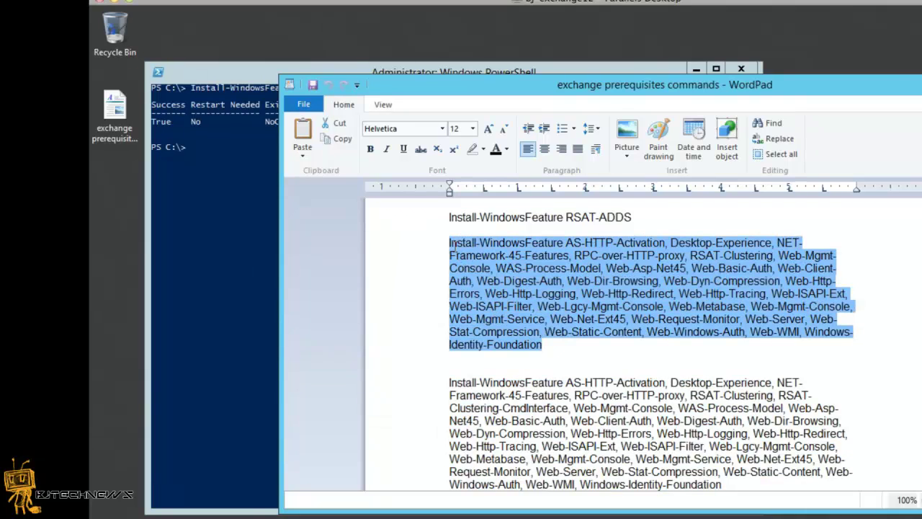
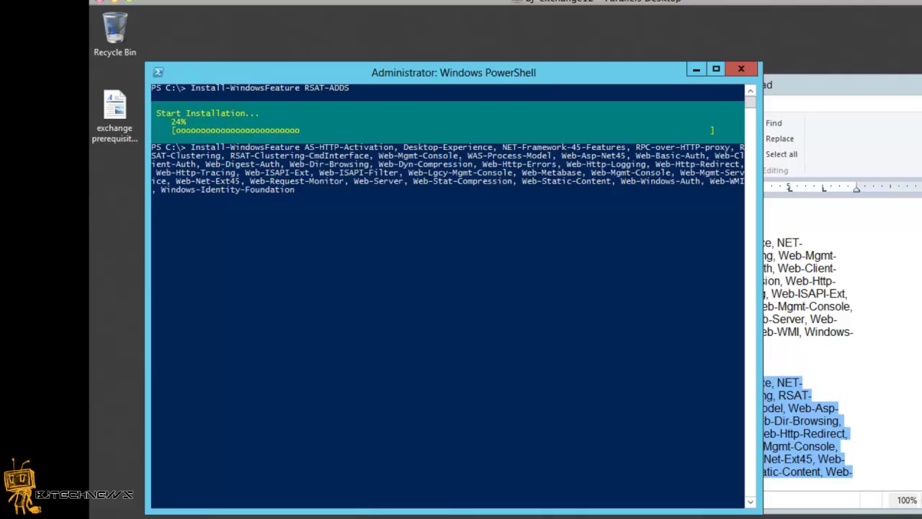
Switch to Internet Explorer and review the download pages for UCMA 4.0 Runtime, Office 2010 Filter Packs and Filter Pack 2010 Service Pack 1
mouse_move(173, 513)
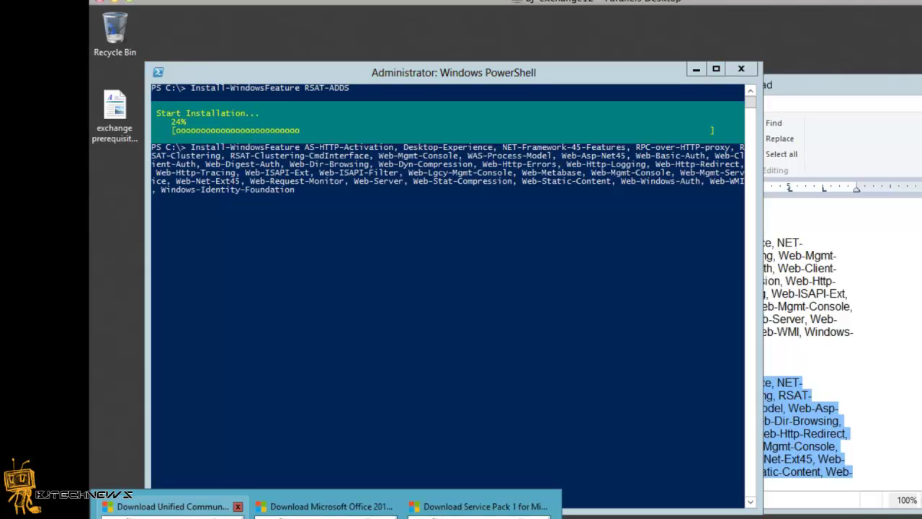
left_click(173, 506)
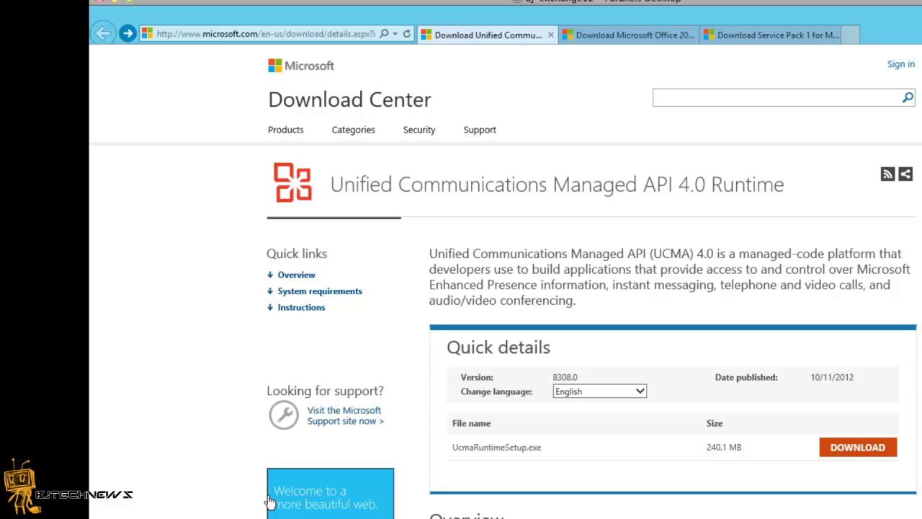
left_click(584, 35)
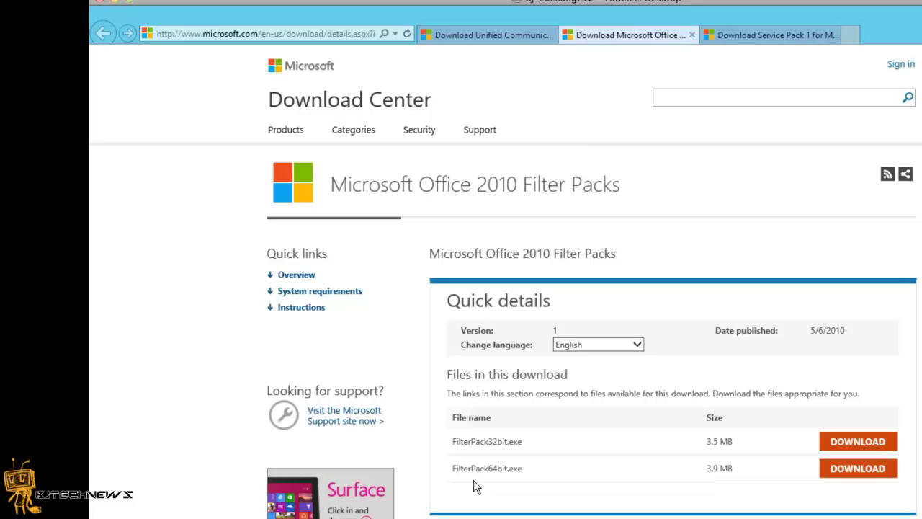
left_click(722, 33)
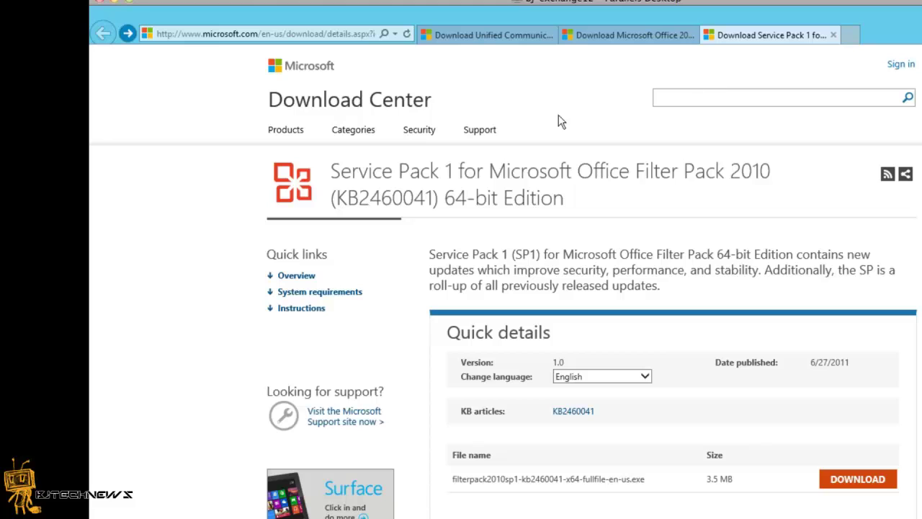
left_click(488, 34)
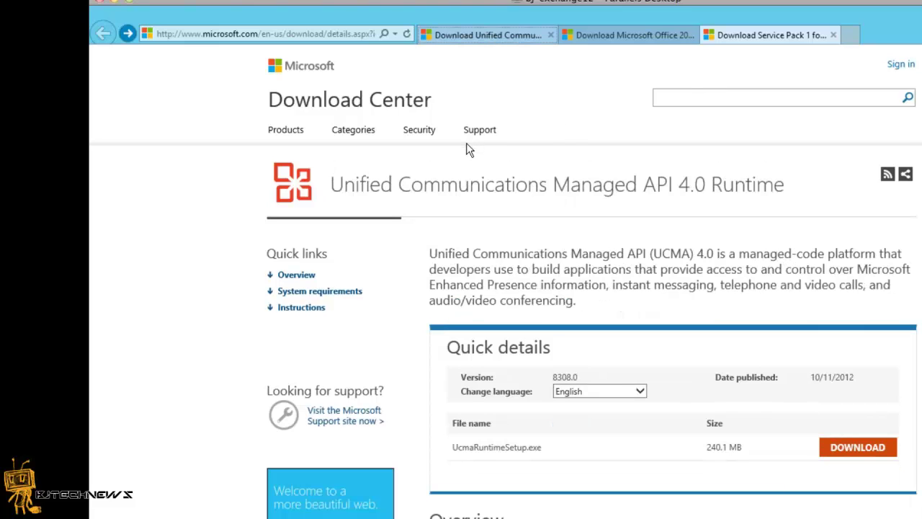
left_click(592, 36)
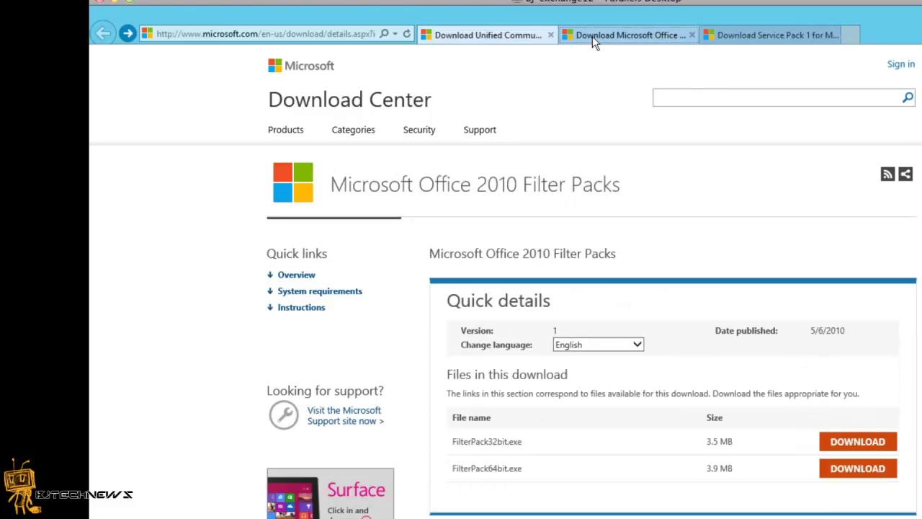
left_click(749, 42)
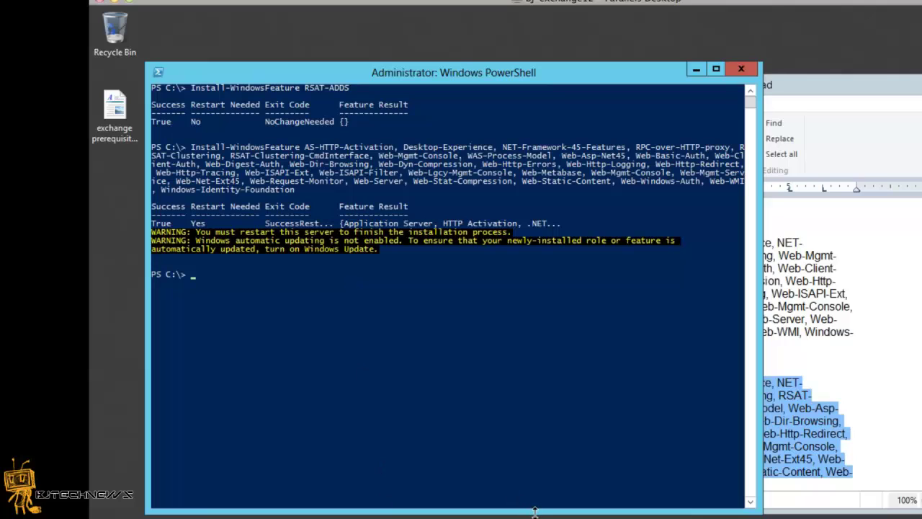
Restart the server, choosing an Operating System reason for the shutdown
key("ctrl+alt+Delete")
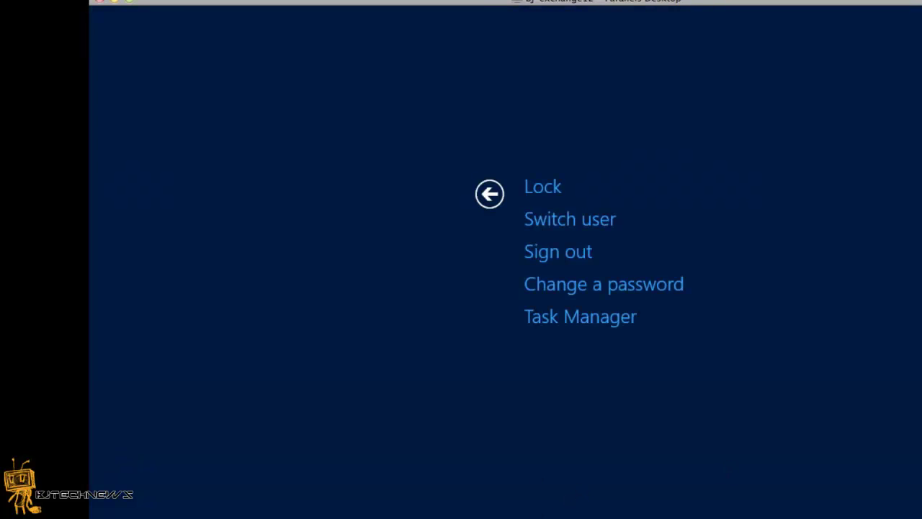
key("alt+Down")
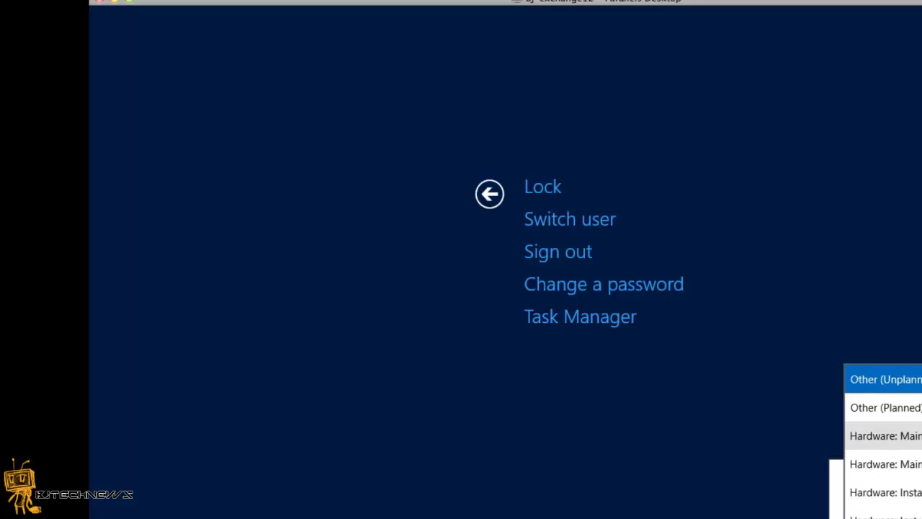
key("Return")
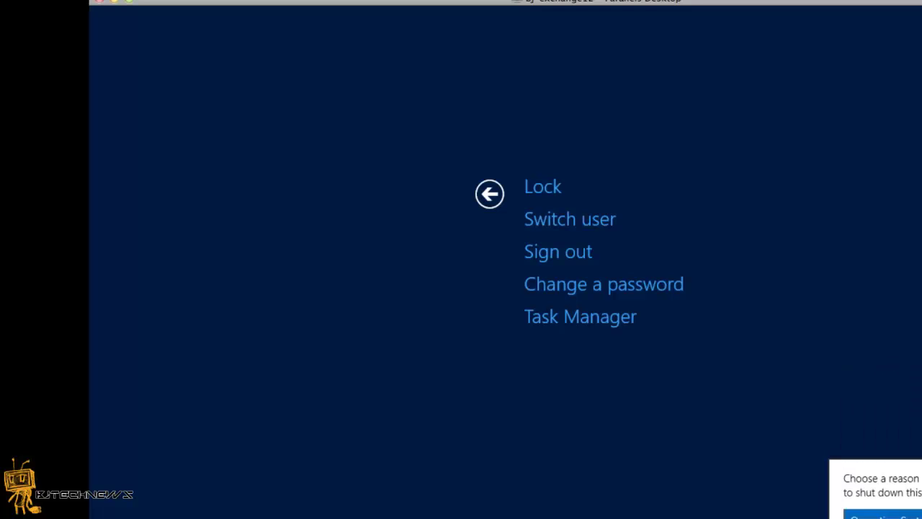
key("Return")
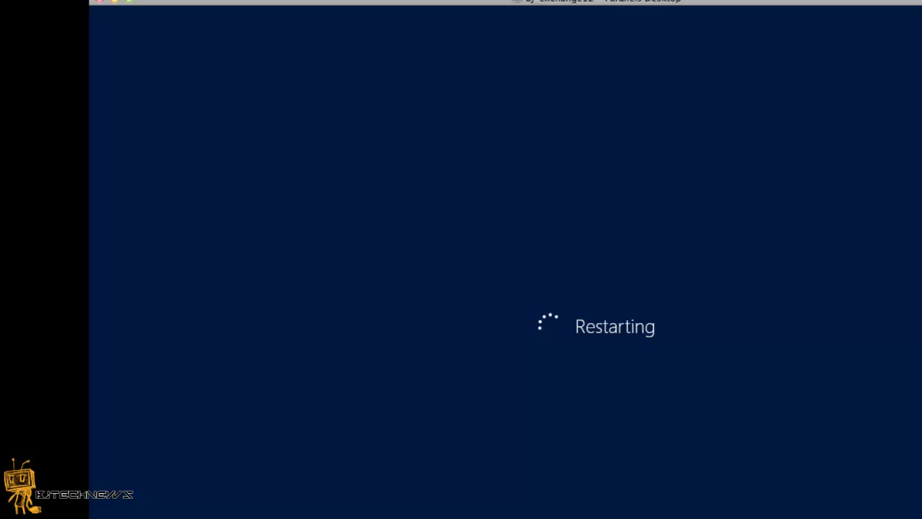